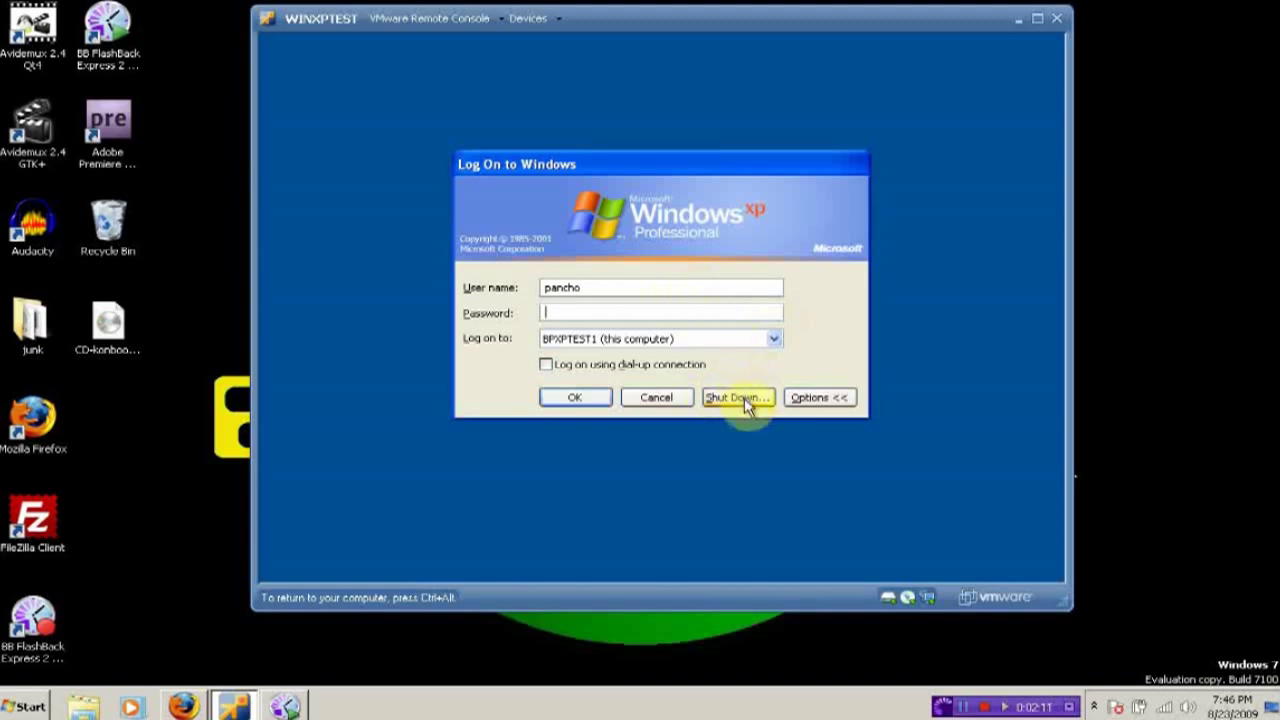
Step: Restart the Windows XP virtual machine from its Shut Down dialog
{"action": "left_click", "coordinate": [560, 19]}
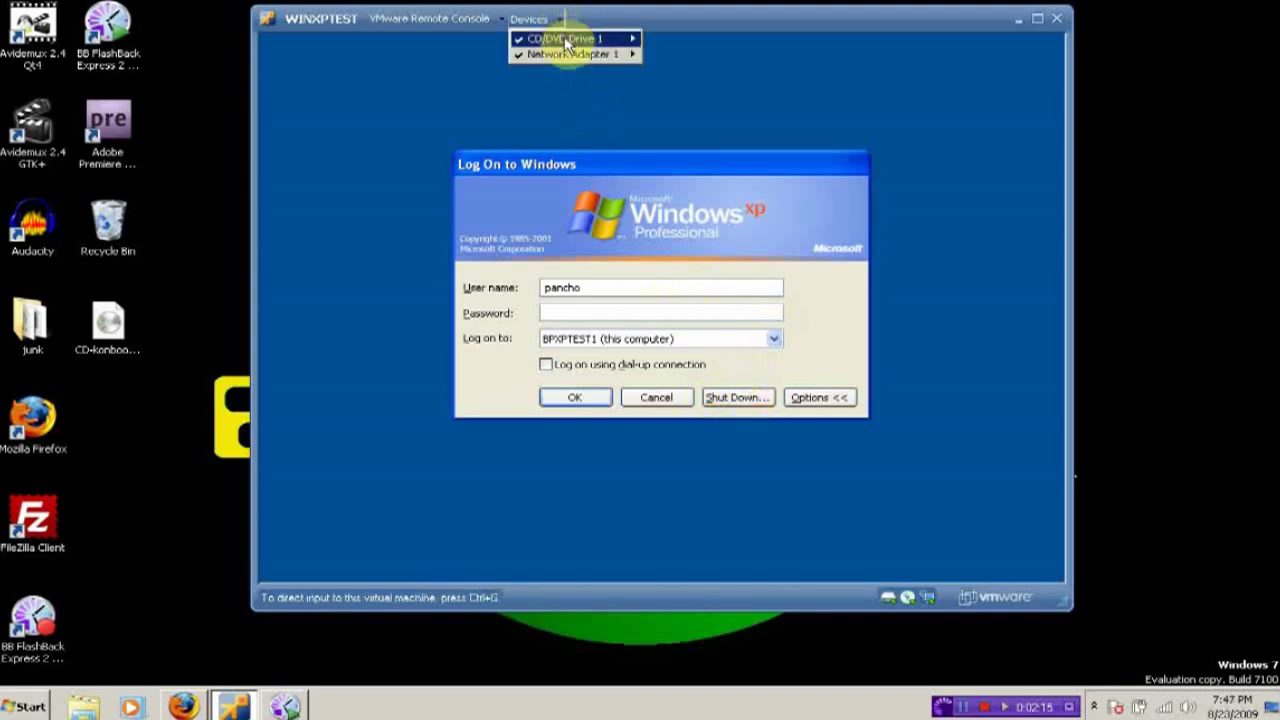
{"action": "mouse_move", "coordinate": [566, 38]}
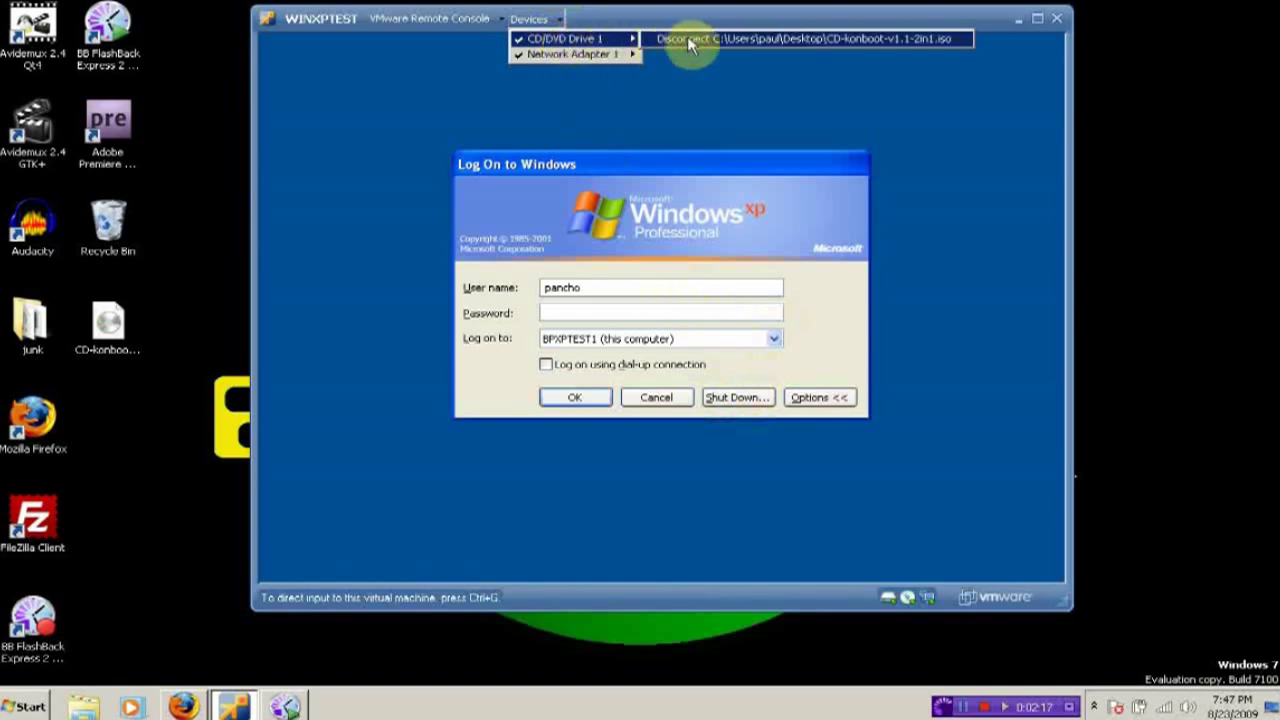
{"action": "left_click", "coordinate": [692, 40]}
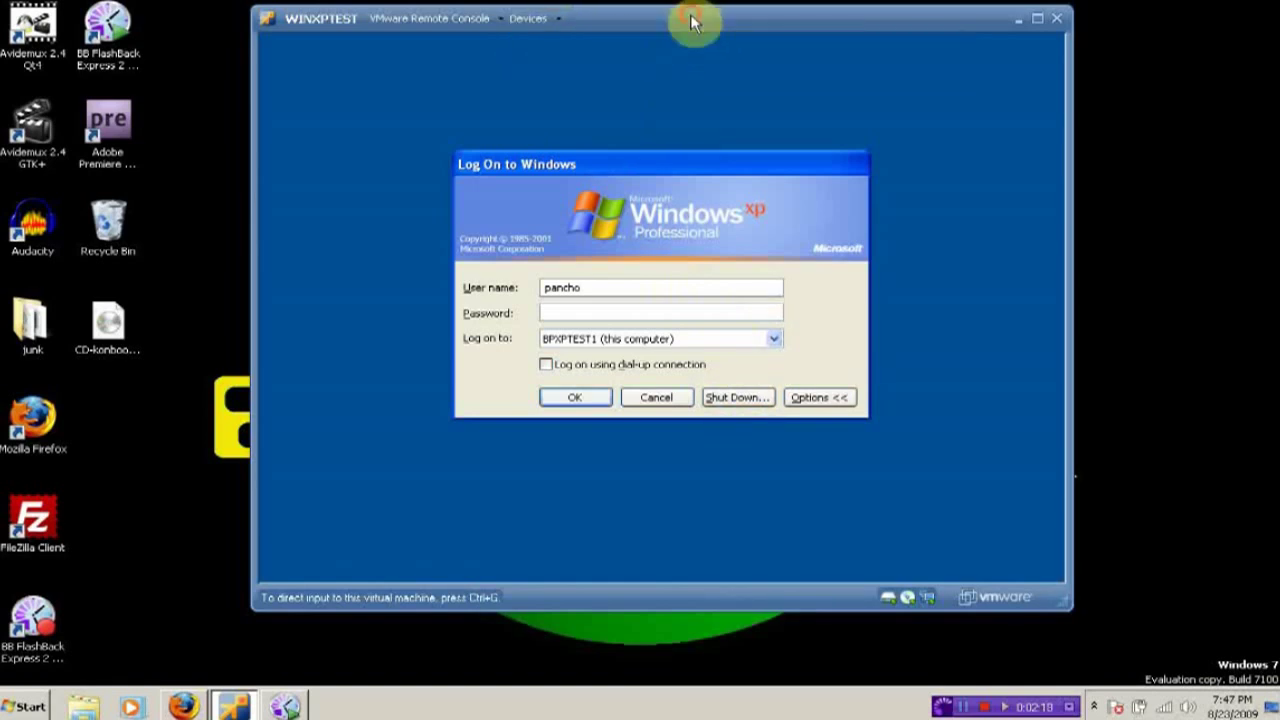
{"action": "left_click", "coordinate": [725, 397]}
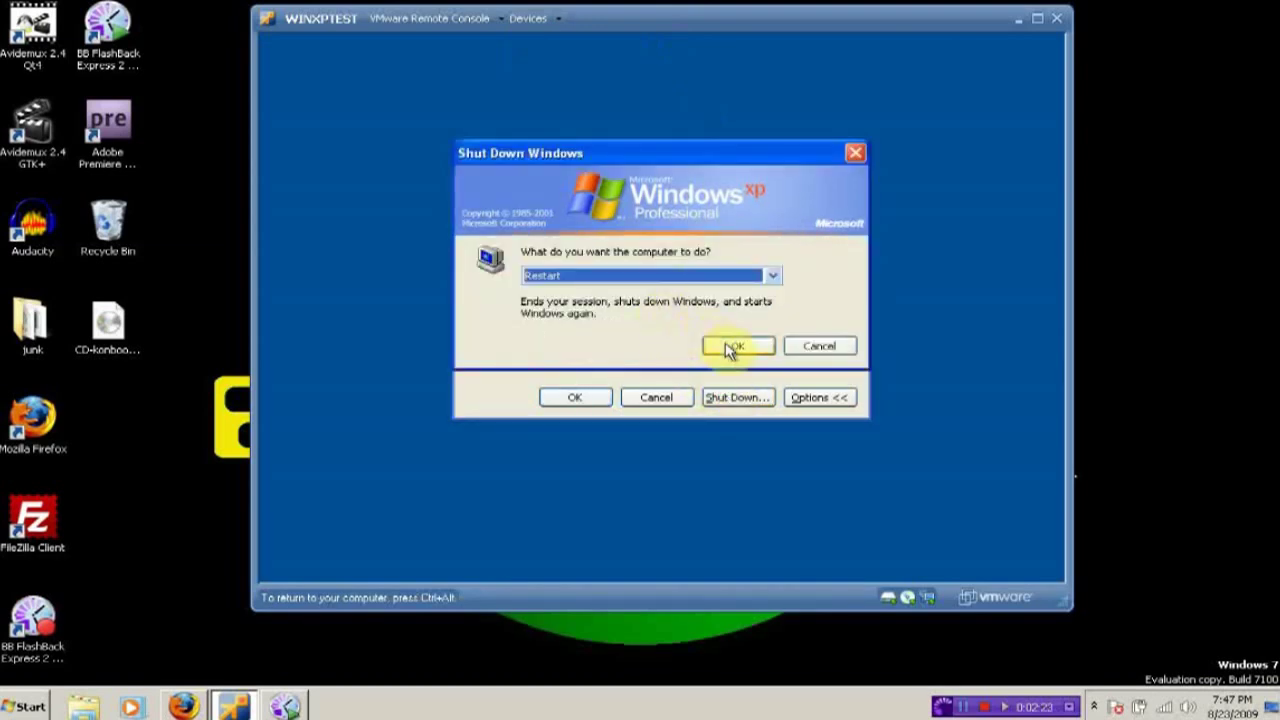
{"action": "left_click", "coordinate": [729, 347]}
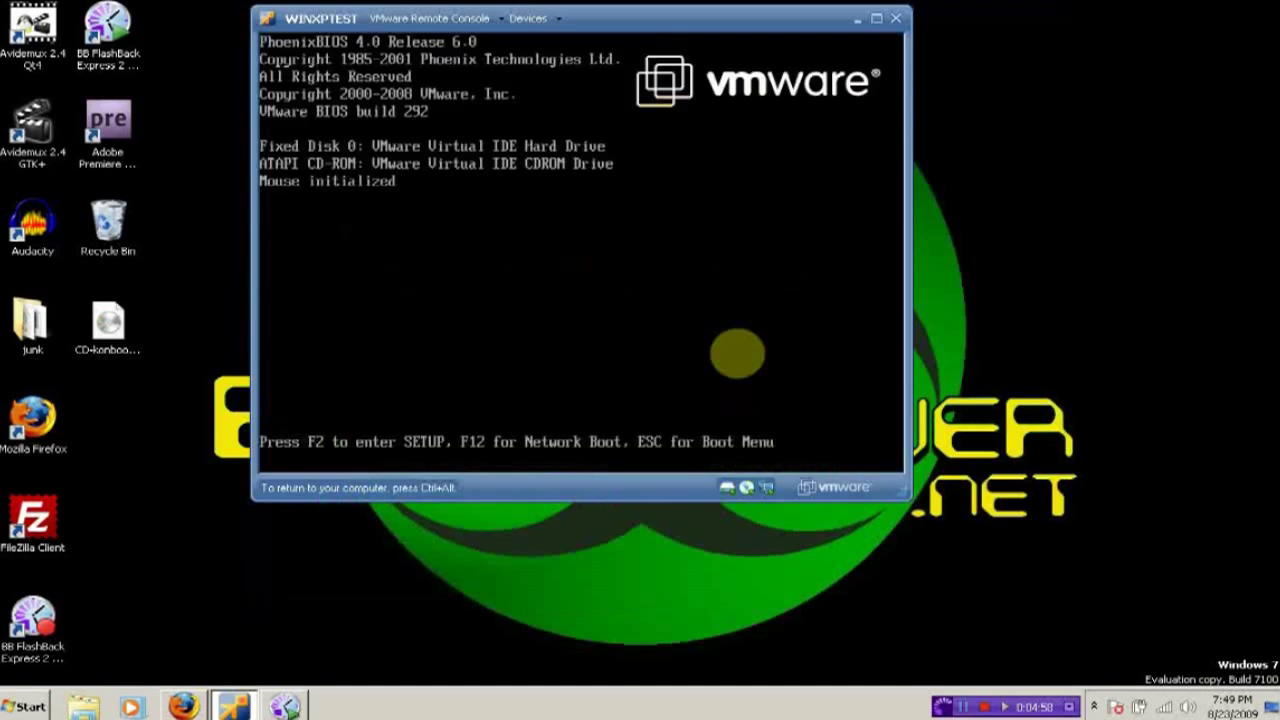
Step: Boot the virtual machine from the CD-ROM Drive using the Esc boot menu
{"action": "key", "text": "Escape"}
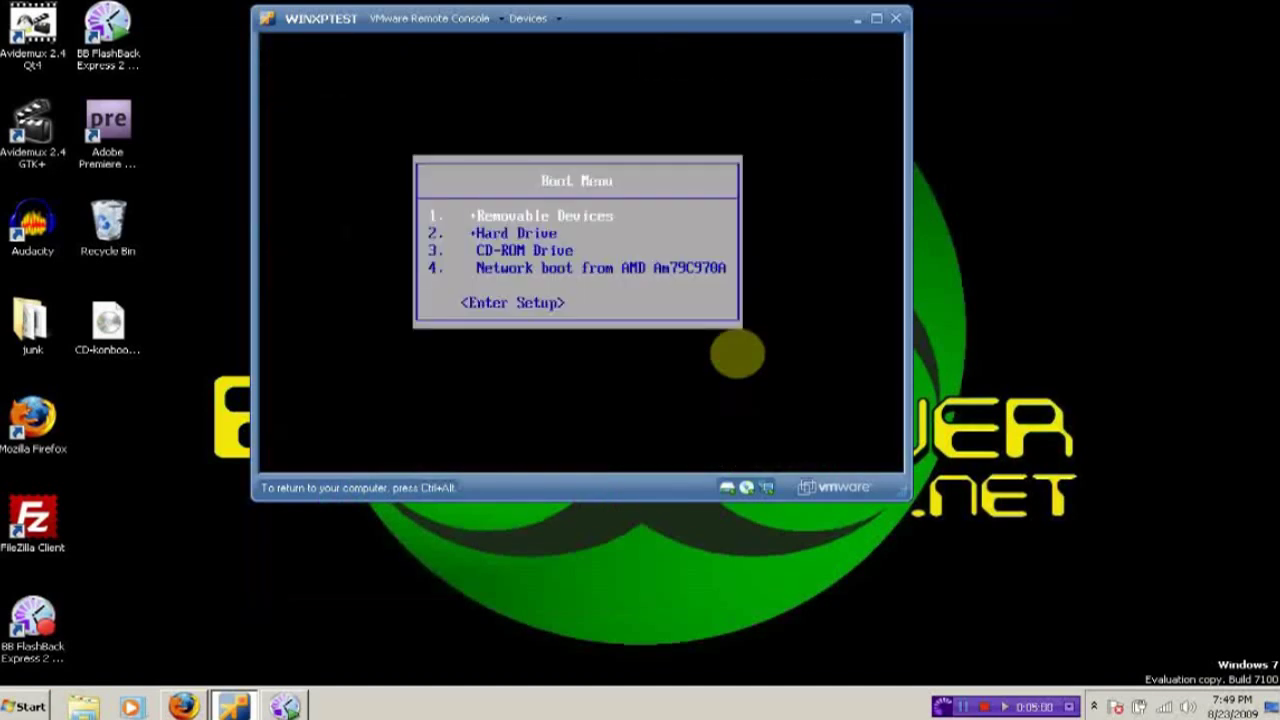
{"action": "key", "text": "Down"}
{"action": "key", "text": "Down"}
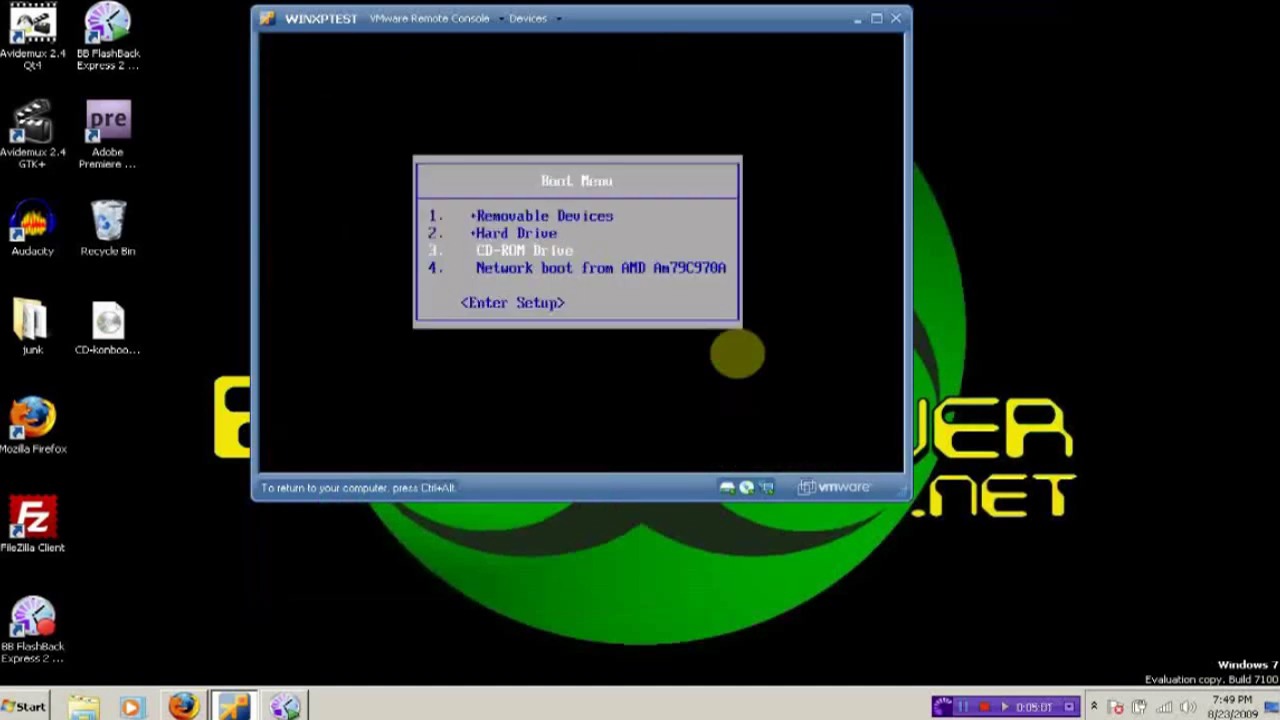
{"action": "key", "text": "Return"}
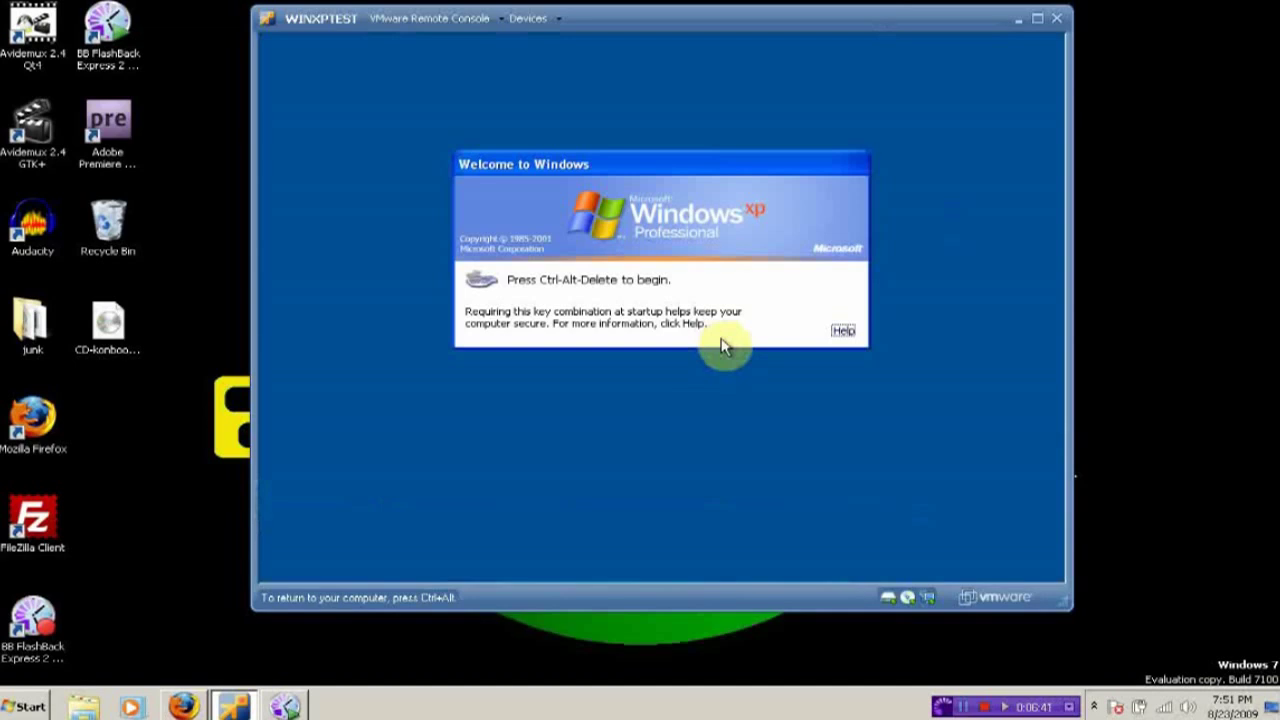
{"action": "key", "text": "ctrl+alt+Insert"}
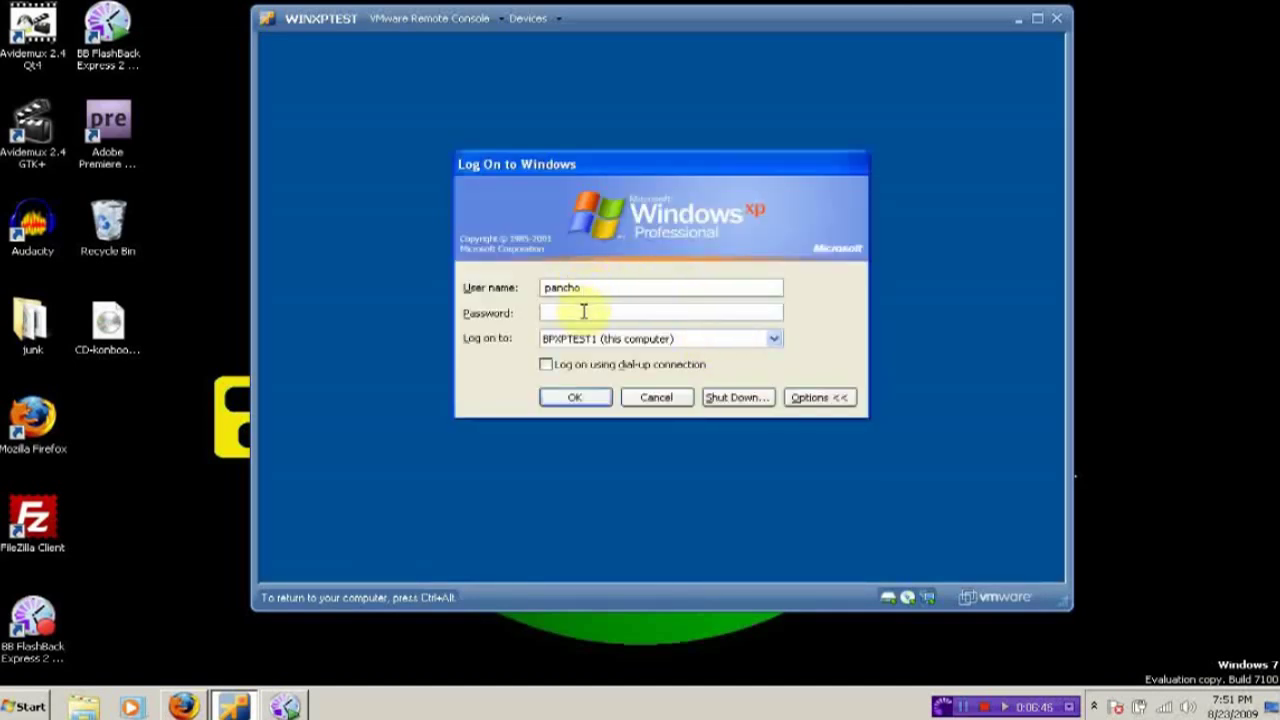
{"action": "type", "text": "pa"}
{"action": "left_click", "coordinate": [601, 400]}
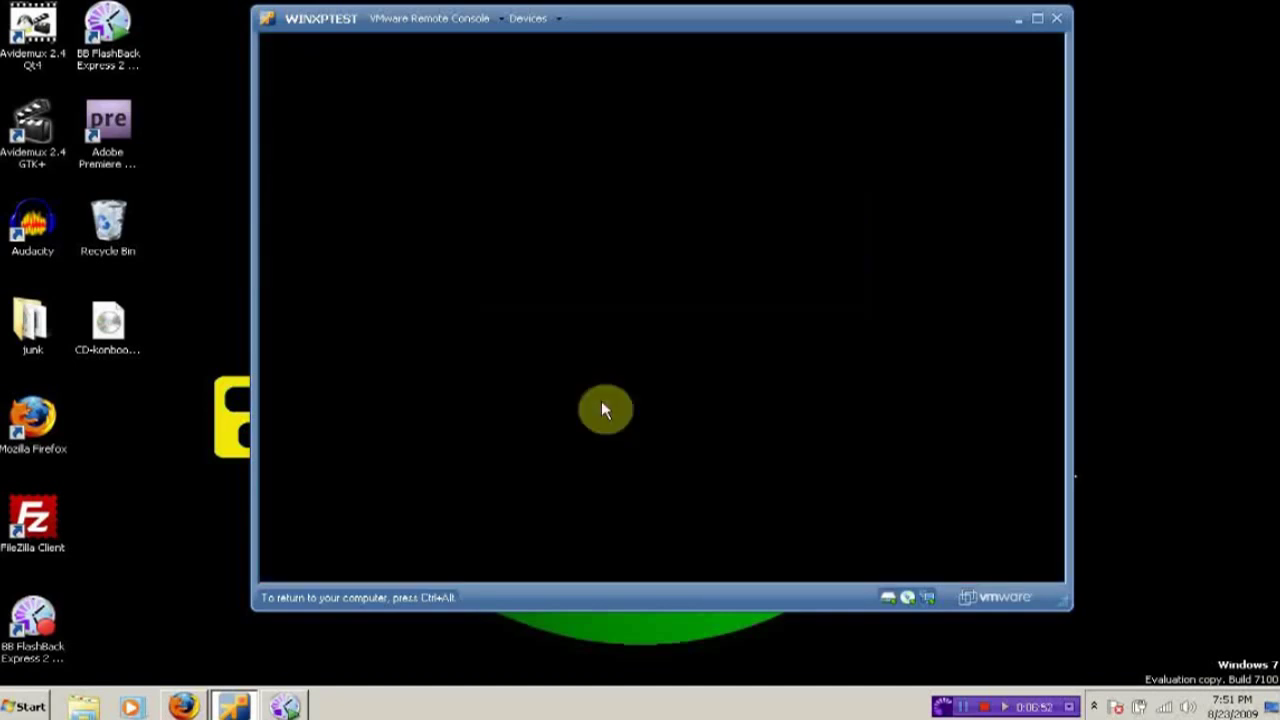